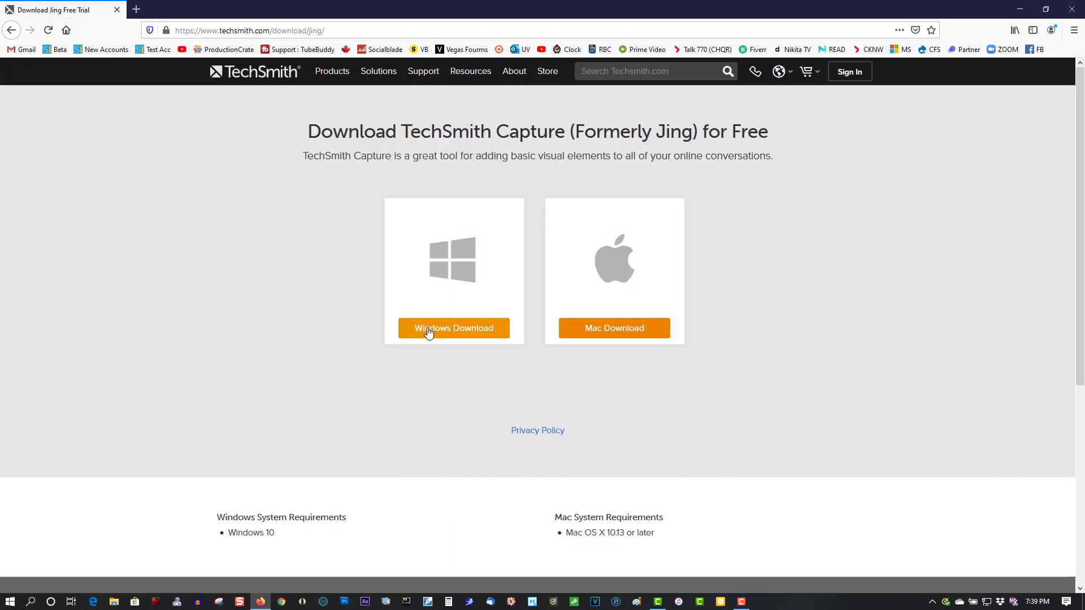
# Download the Windows TechSmith Capture installer, save it, and confirm Setup.exe finished in Downloads
pyautogui.click(463, 329)
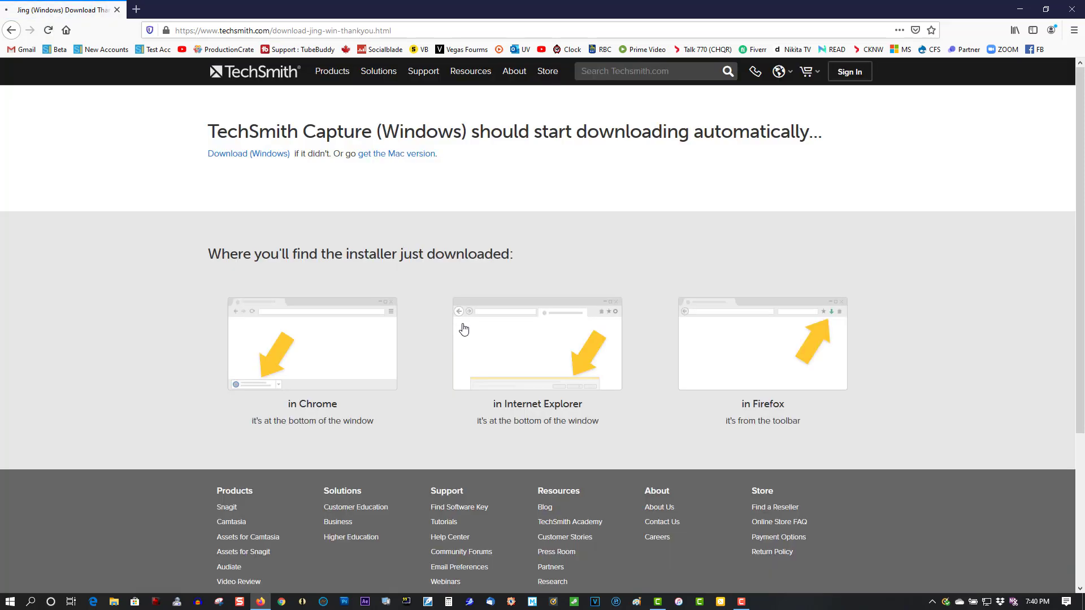
pyautogui.click(584, 293)
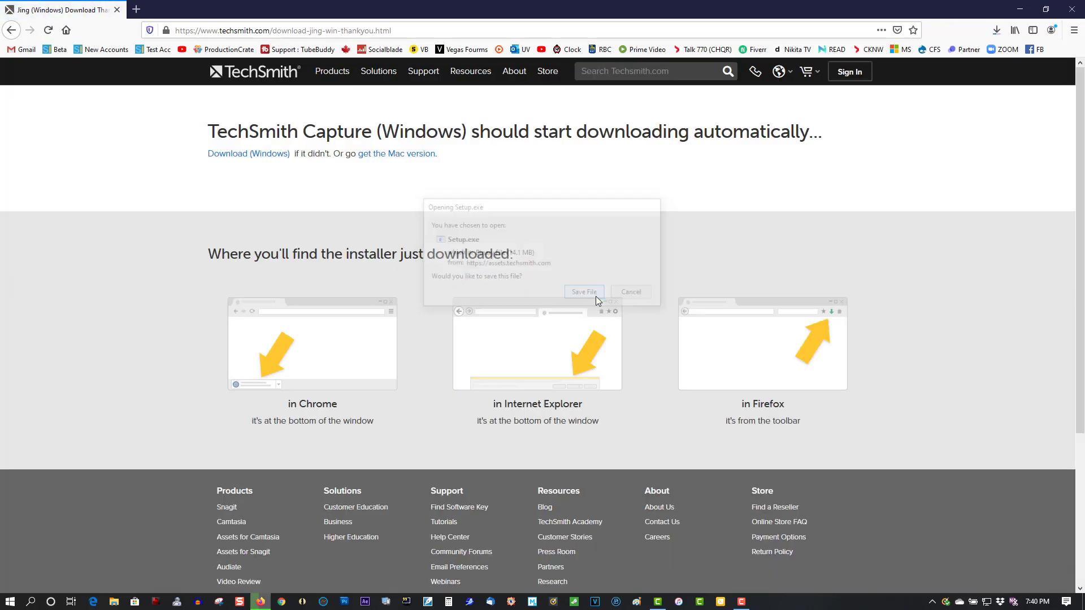
pyautogui.click(998, 31)
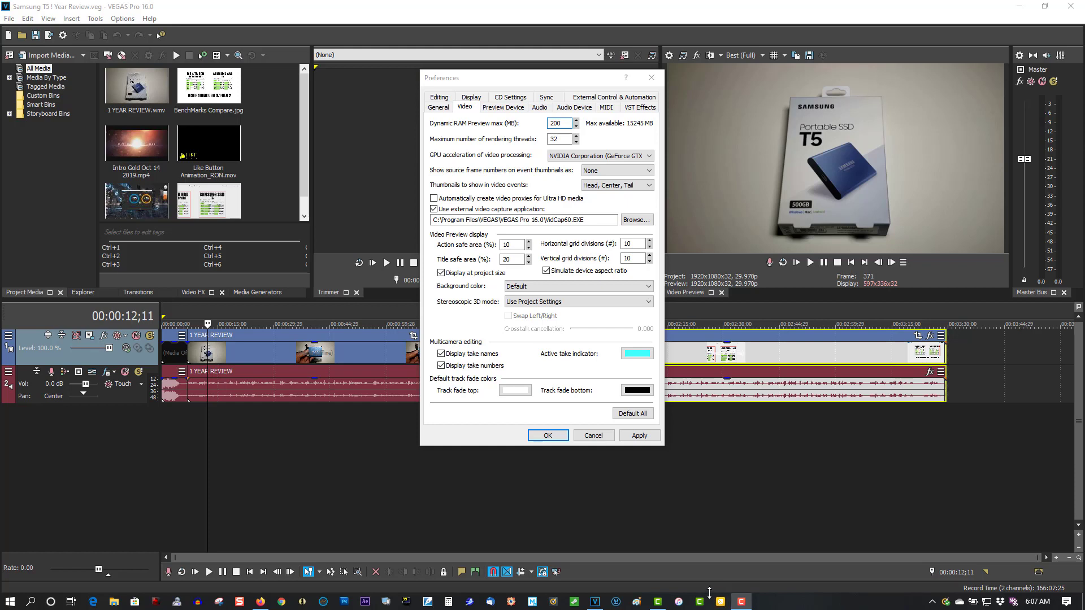
# Launch Capture and grab a still image of the region framing the VEGAS Preferences dialog
pyautogui.click(710, 600)
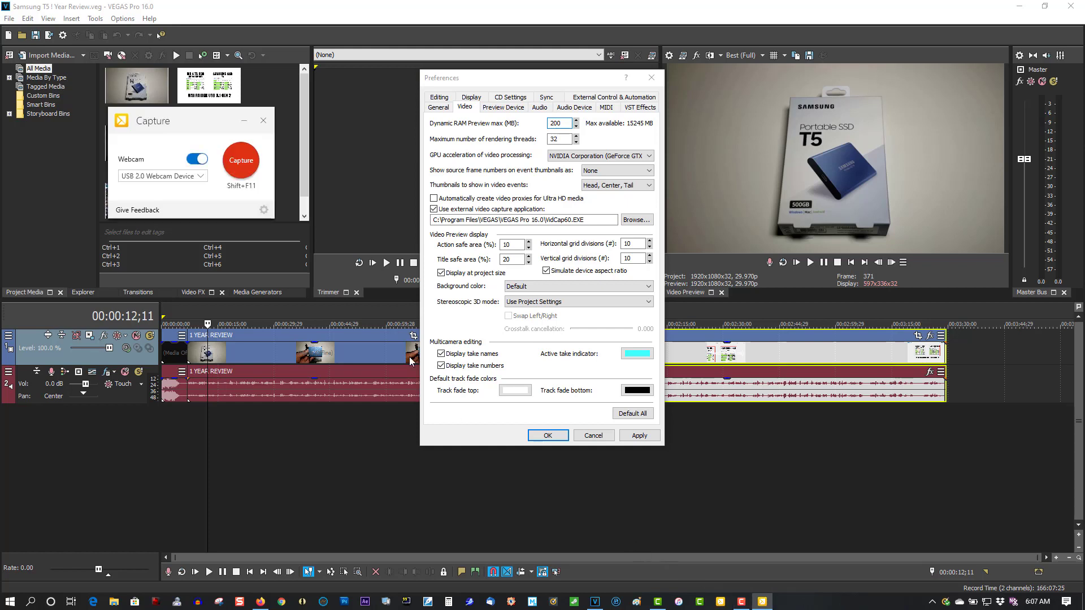
pyautogui.click(240, 161)
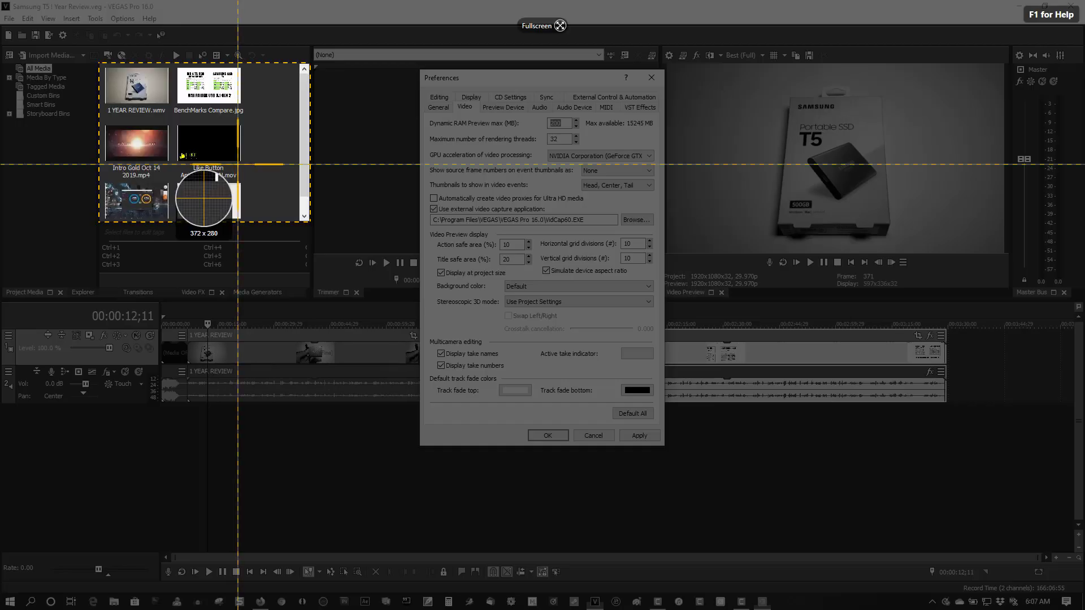
pyautogui.moveTo(348, 55); pyautogui.dragTo(693, 353)
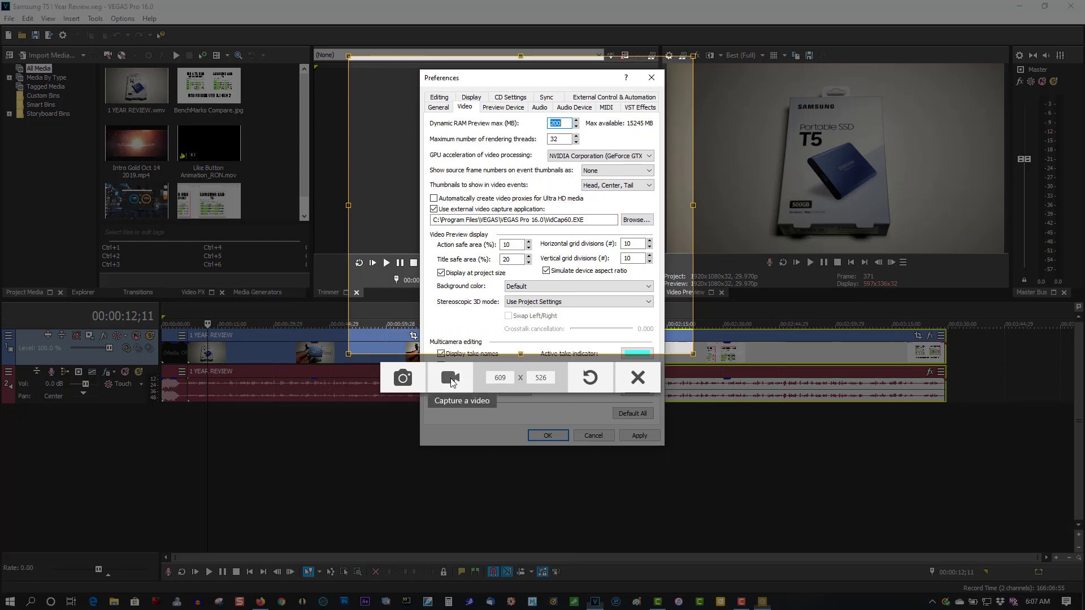
pyautogui.click(403, 378)
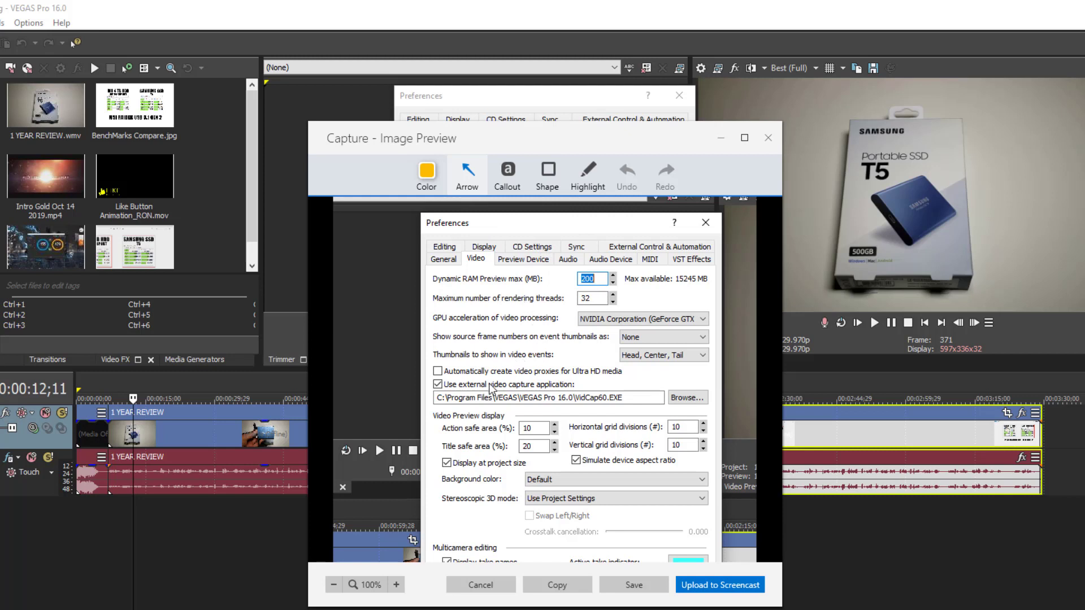
# Draw an arrow angled up toward the GPU acceleration setting
pyautogui.moveTo(453, 398); pyautogui.dragTo(565, 332)
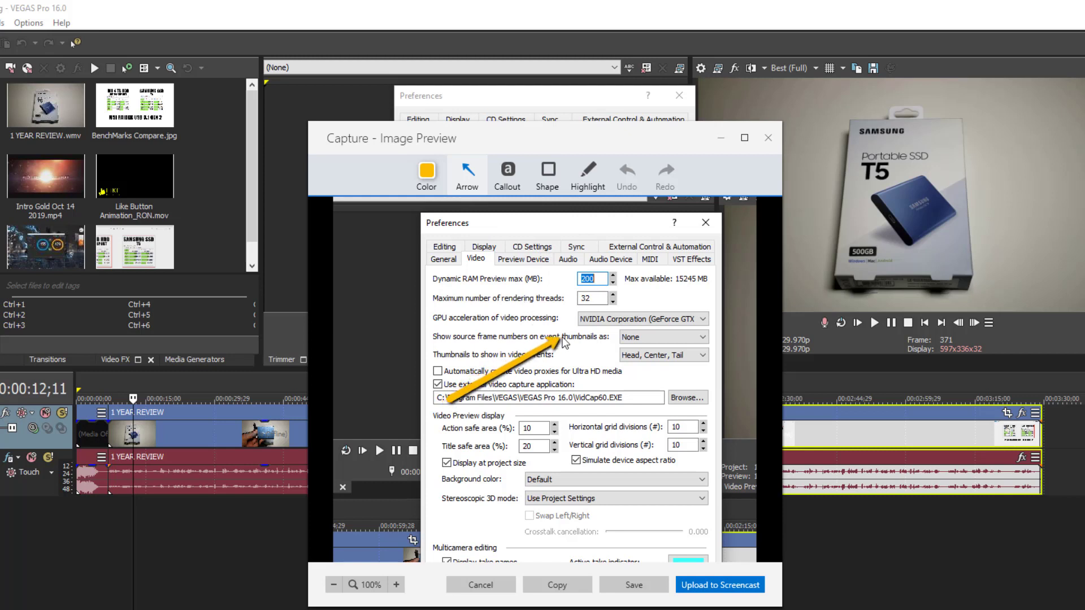
pyautogui.moveTo(454, 397)
pyautogui.mouseDown()
pyautogui.moveTo(456, 289)
pyautogui.moveTo(475, 342)
pyautogui.mouseUp()
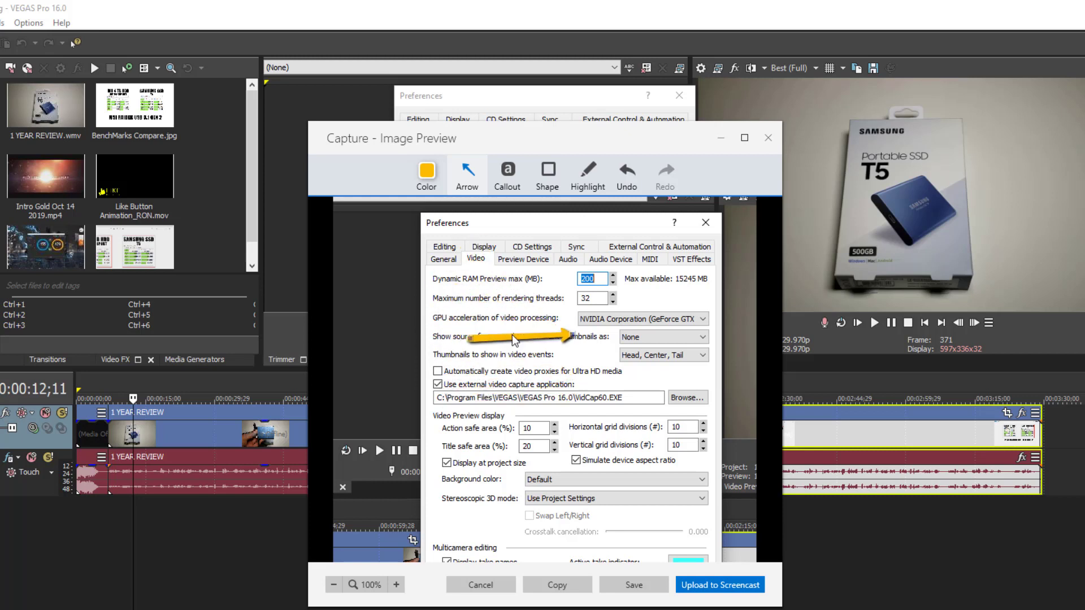
pyautogui.moveTo(474, 341); pyautogui.dragTo(477, 359)
# Add an "Is this right?" callout box below the arrow and nudge it into place
pyautogui.click(507, 174)
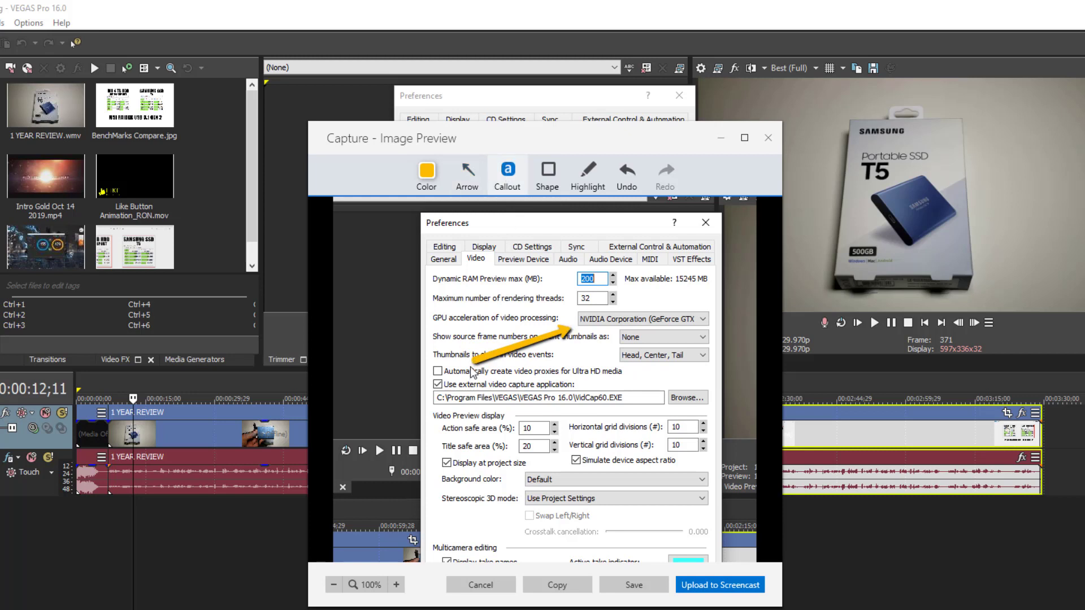
pyautogui.moveTo(472, 362); pyautogui.dragTo(591, 417)
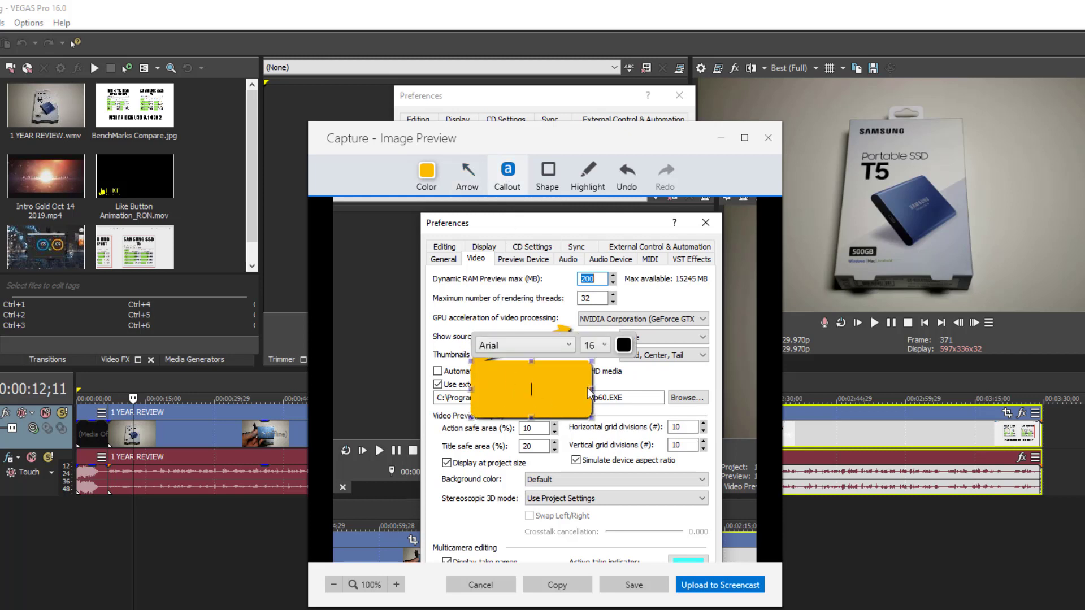
pyautogui.write('Is this ri')
pyautogui.write('ght?')
pyautogui.click(528, 417)
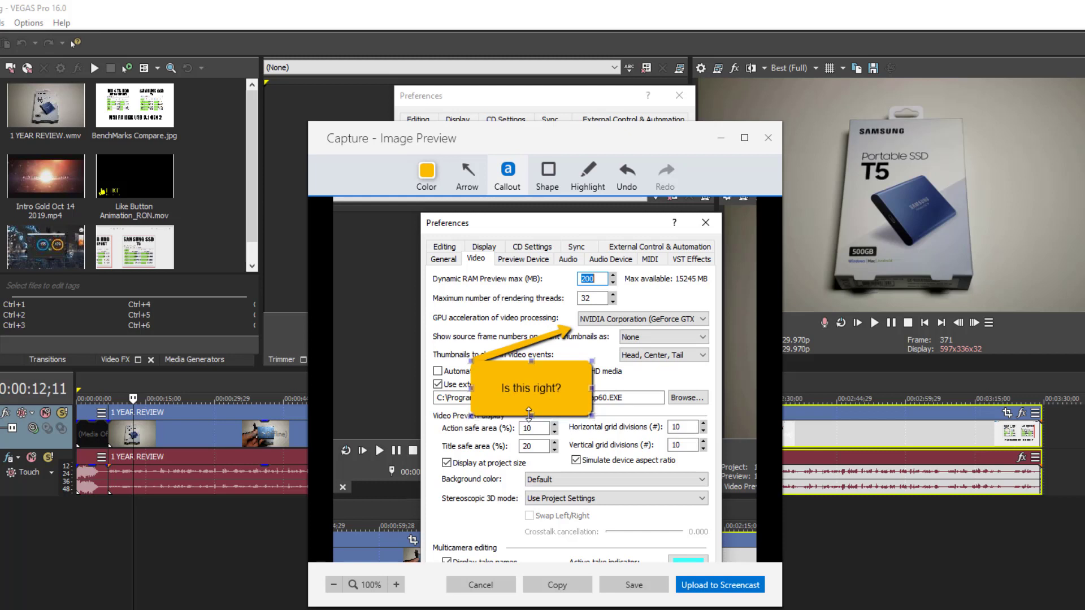
pyautogui.moveTo(528, 412); pyautogui.dragTo(524, 406)
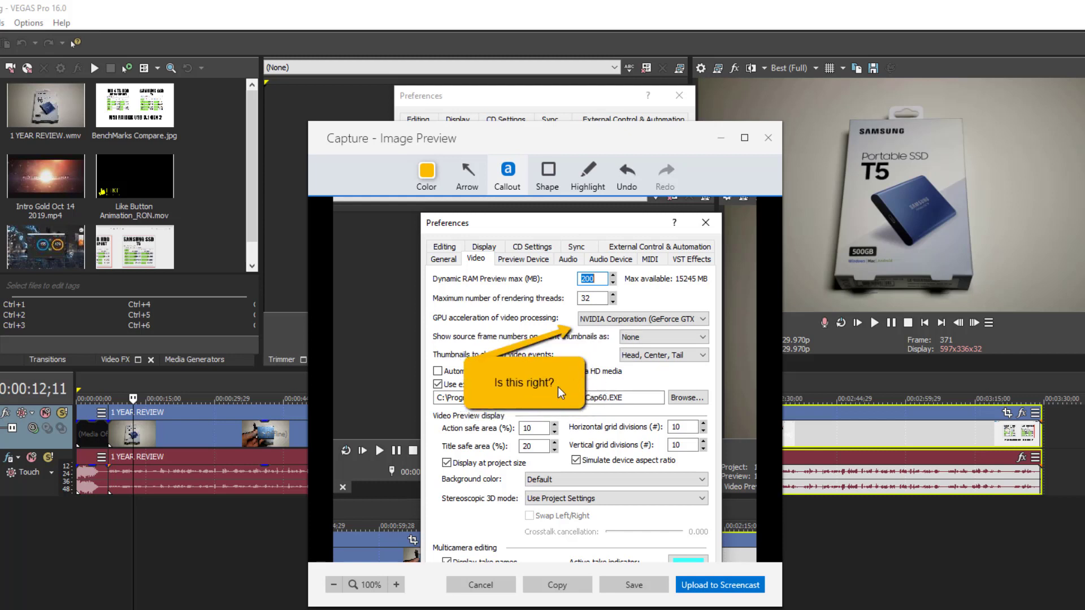
# Outline the GPU acceleration dropdown with a rectangle and highlight the Video tab
pyautogui.click(548, 177)
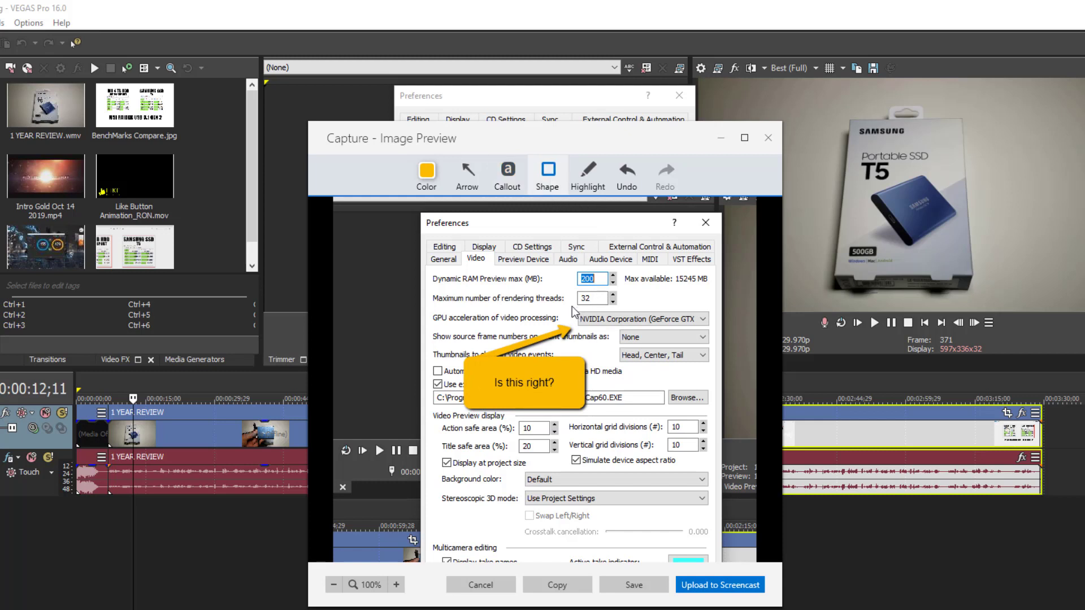
pyautogui.moveTo(576, 308); pyautogui.dragTo(709, 331)
pyautogui.click(711, 330)
pyautogui.click(596, 170)
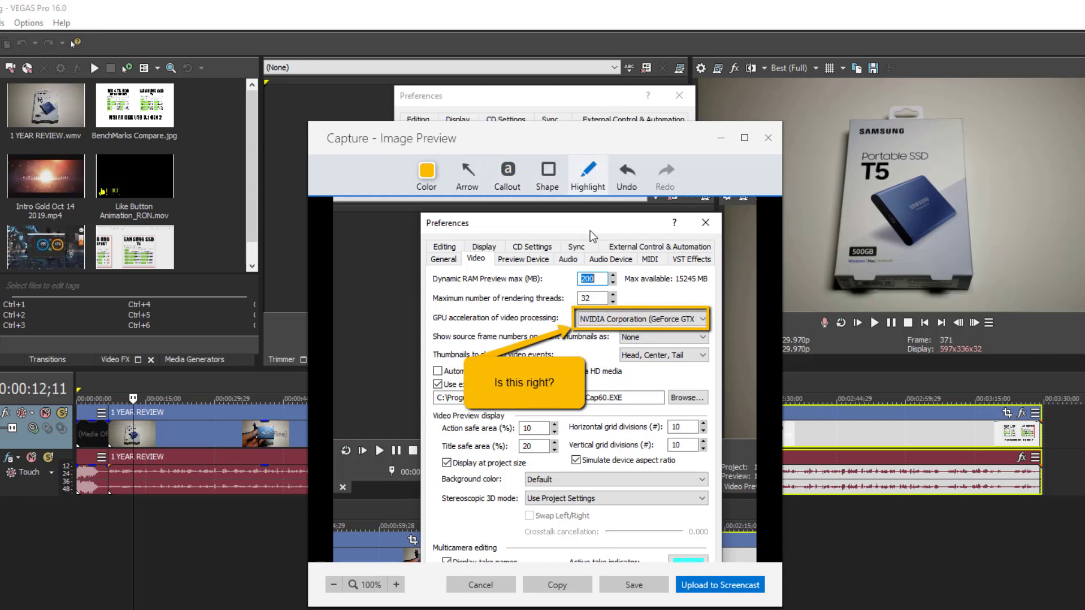
pyautogui.moveTo(464, 247); pyautogui.dragTo(494, 268)
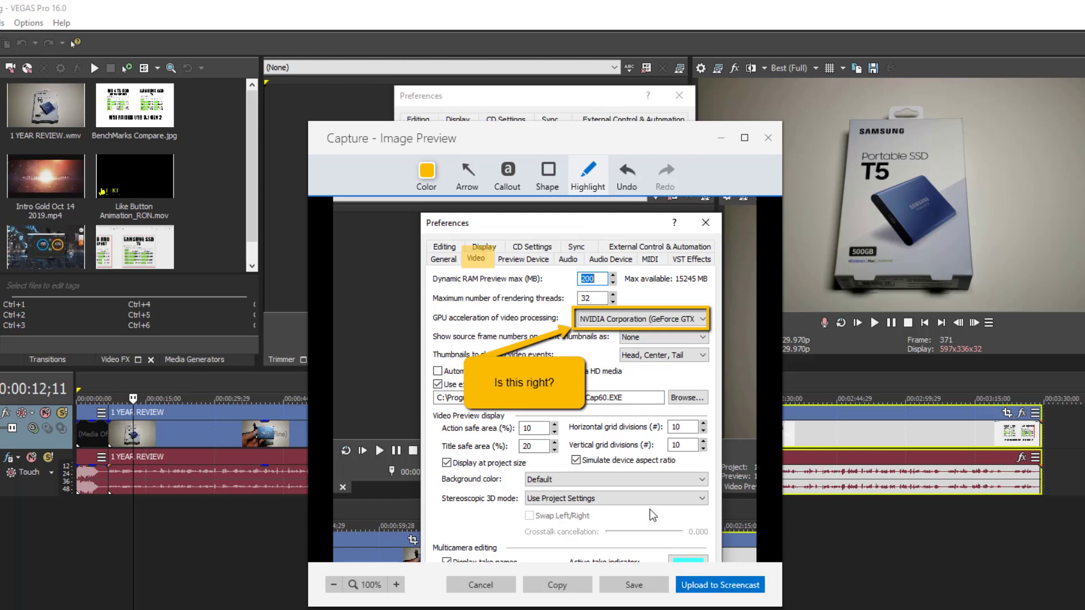
# Upload the annotated image to Screencast and copy the share link from Upload Complete
pyautogui.click(699, 585)
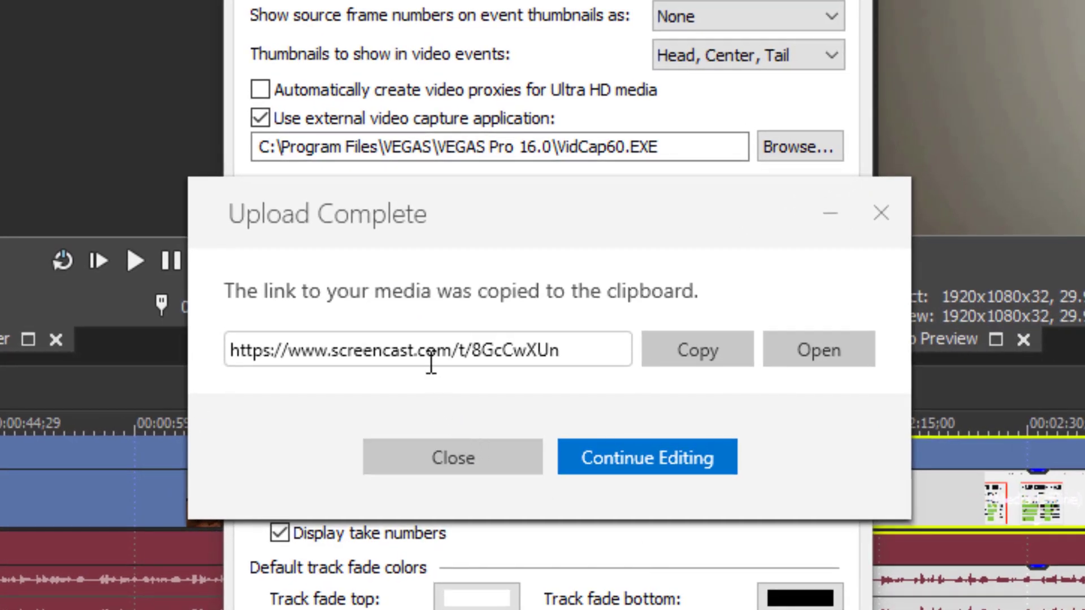
pyautogui.click(431, 350)
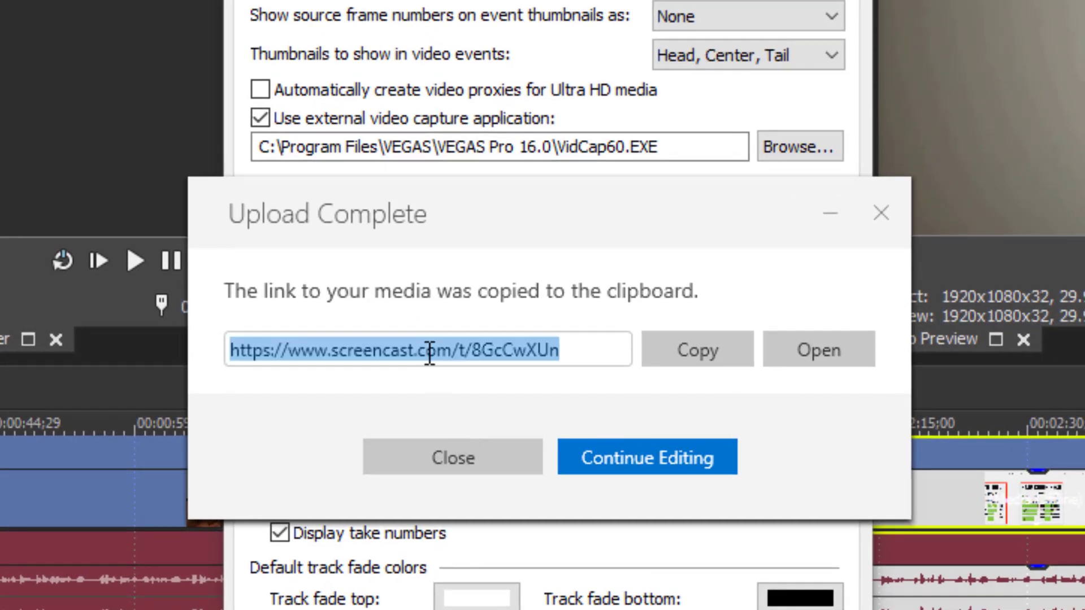
pyautogui.rightClick(429, 350)
pyautogui.click(512, 382)
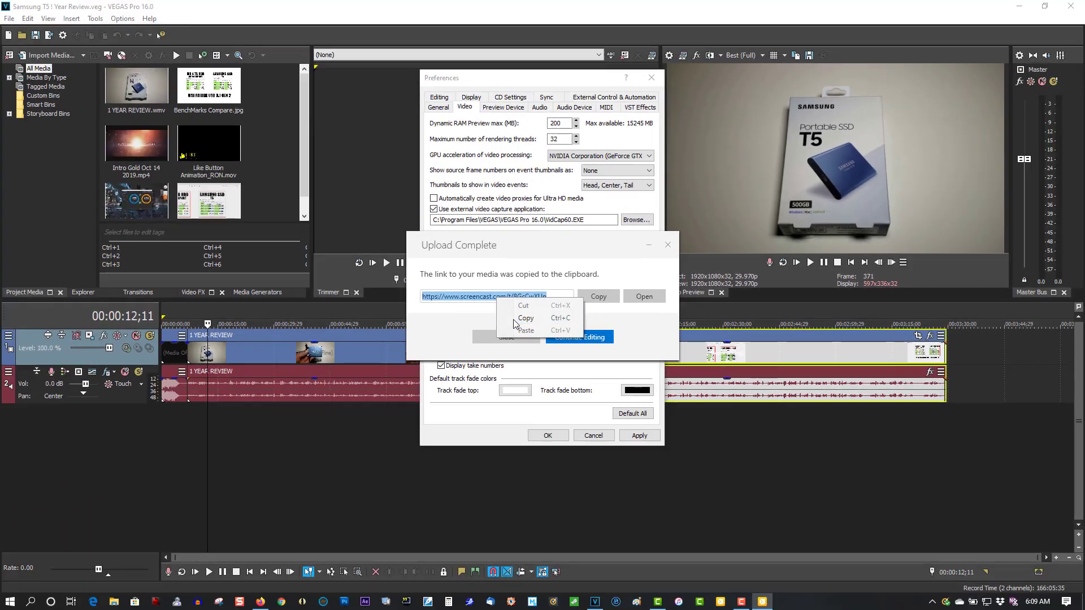
# Paste the Screencast link into the Silicon Investor message box and submit it
pyautogui.click(261, 603)
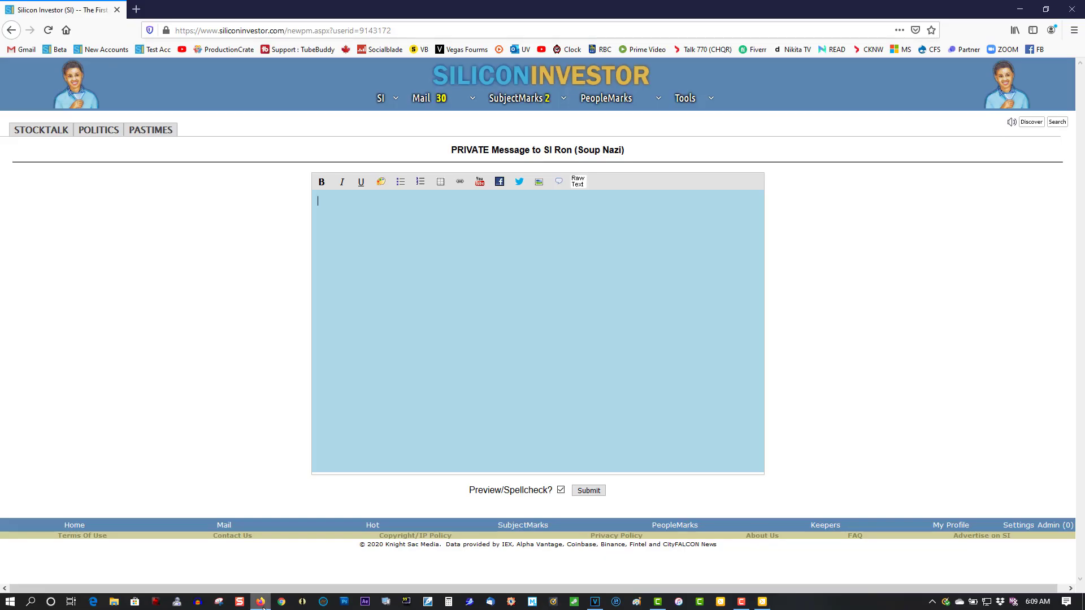
pyautogui.rightClick(376, 214)
pyautogui.click(398, 260)
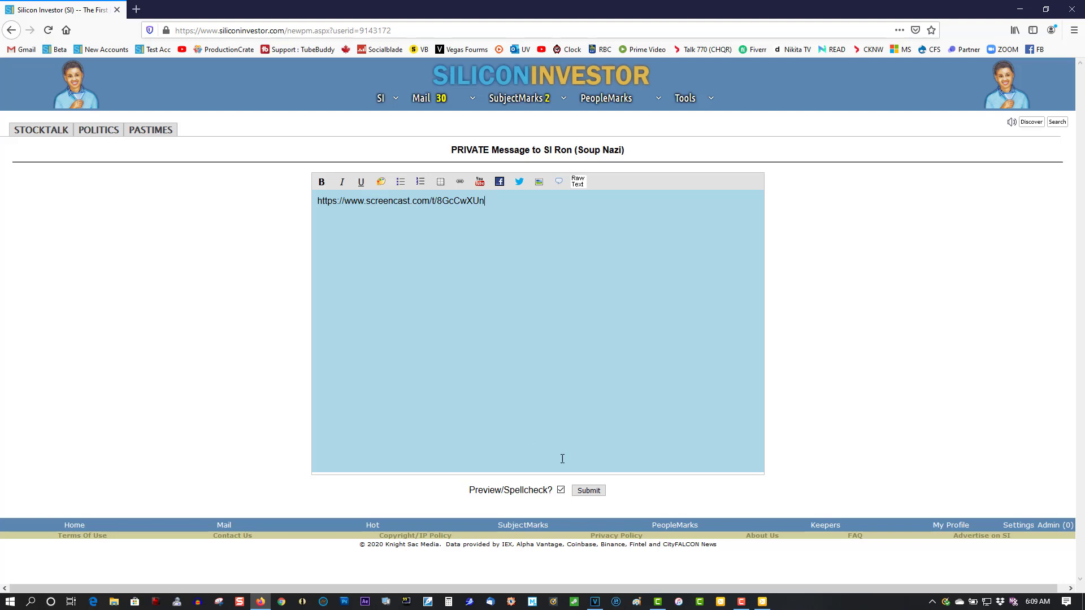
pyautogui.click(589, 490)
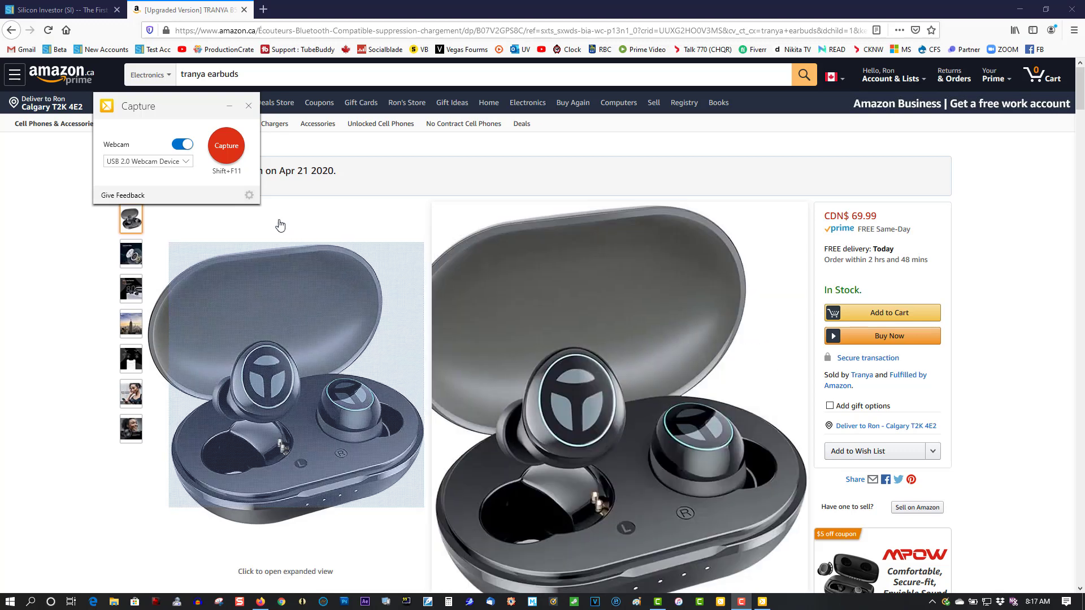
pyautogui.moveTo(274, 374)
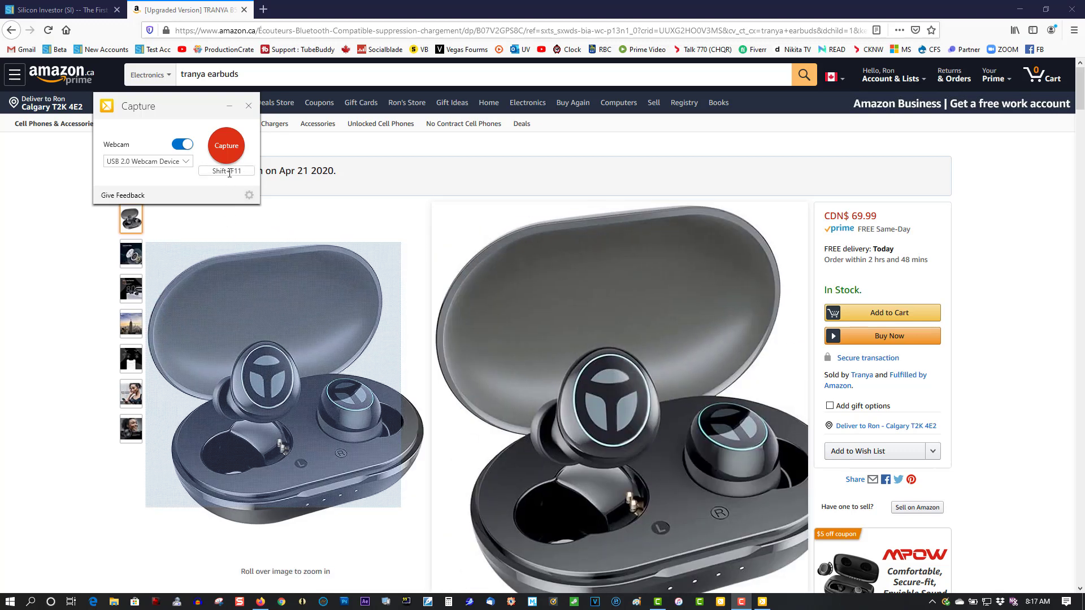
# Mark a capture area over the product page, switch to video mode with system audio off
pyautogui.click(223, 150)
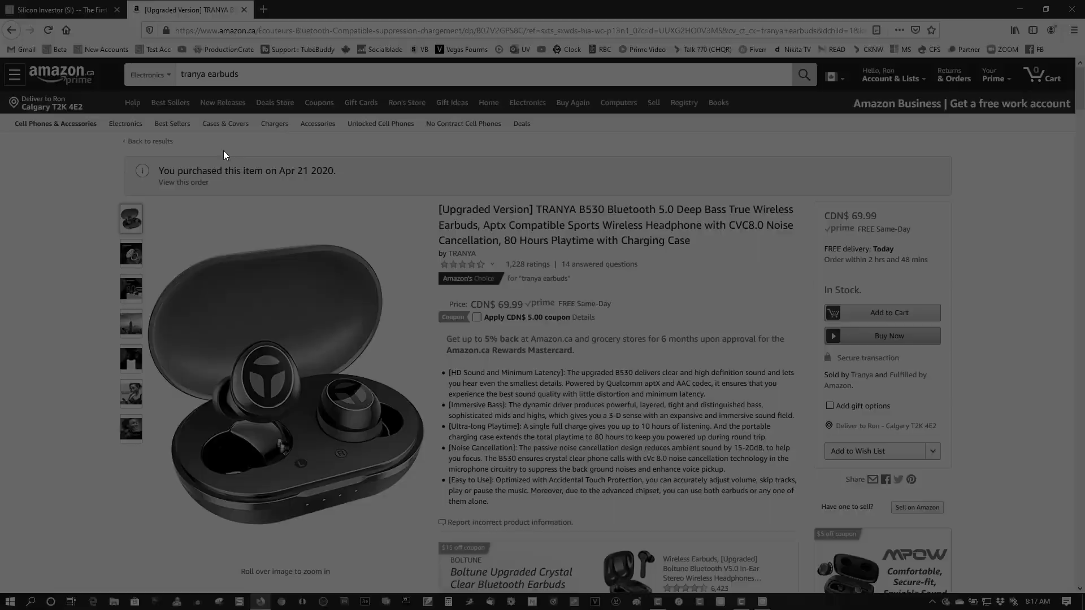
pyautogui.moveTo(119, 138); pyautogui.dragTo(584, 488)
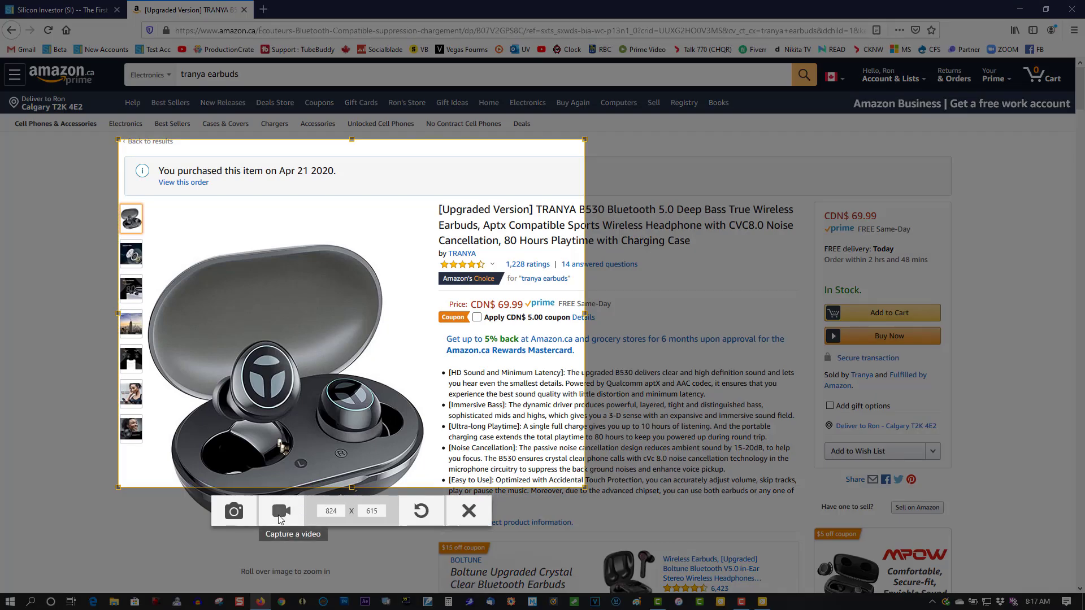
pyautogui.click(280, 512)
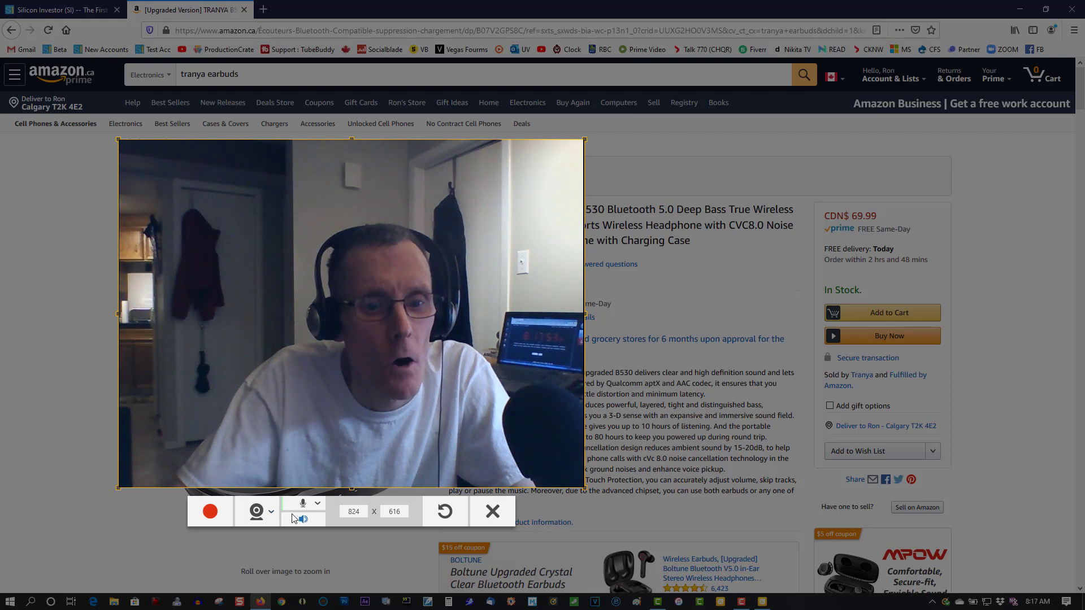
pyautogui.click(302, 519)
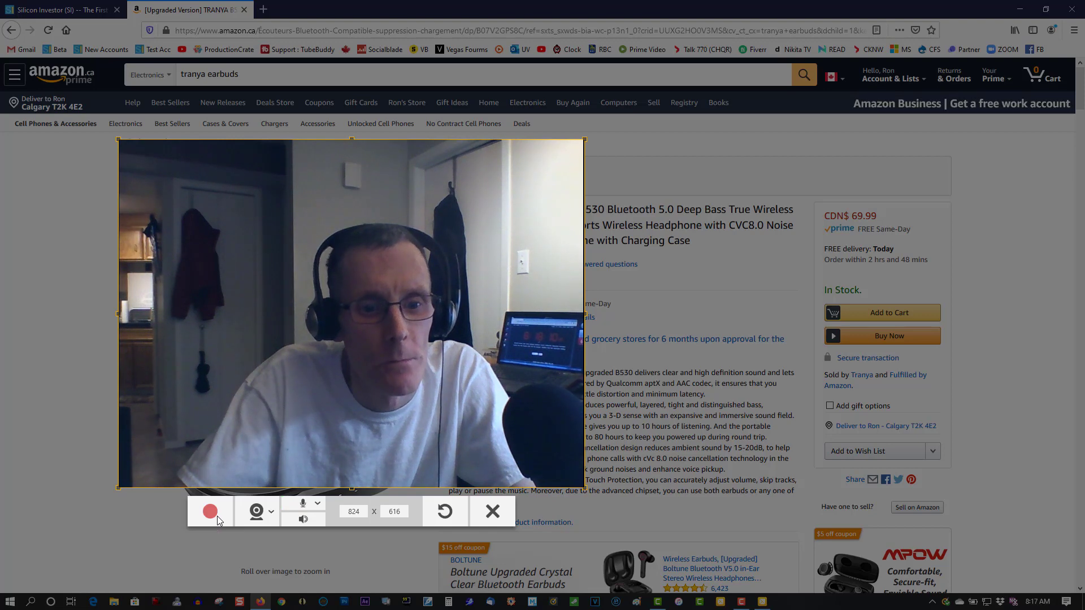
# Record the webcam message showing the earbuds box, then stop the recording
pyautogui.click(210, 511)
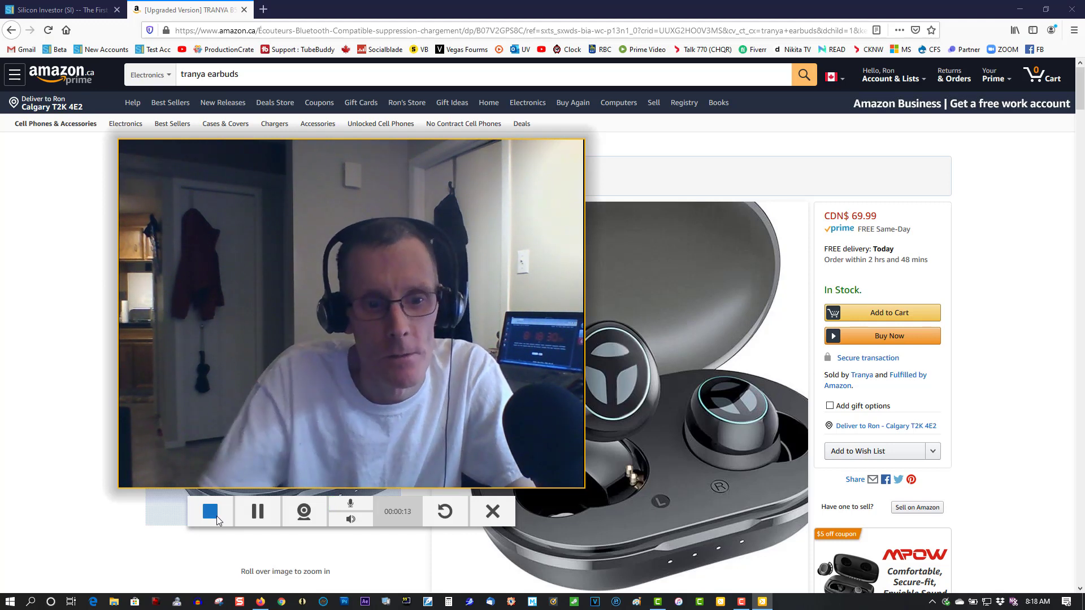
pyautogui.click(217, 517)
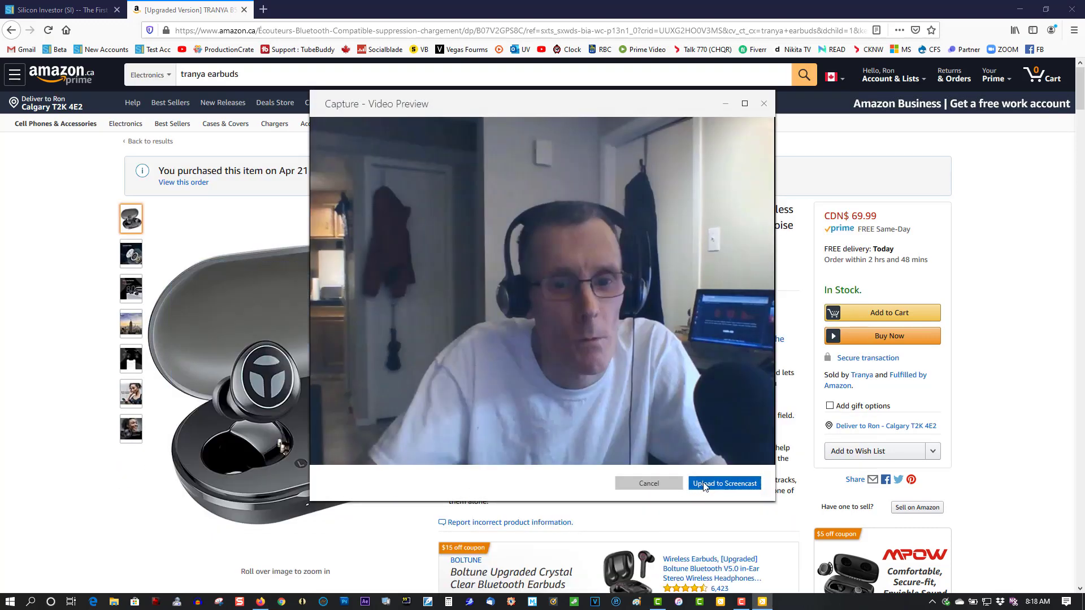
# Upload the webcam recording to Screencast and copy its share link
pyautogui.click(724, 483)
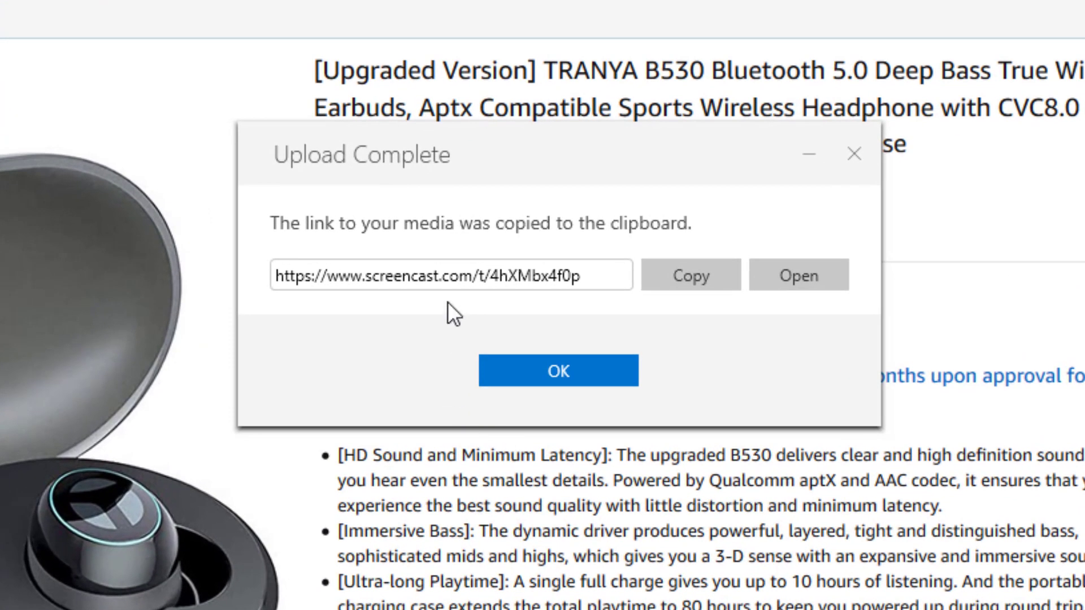
pyautogui.click(444, 279)
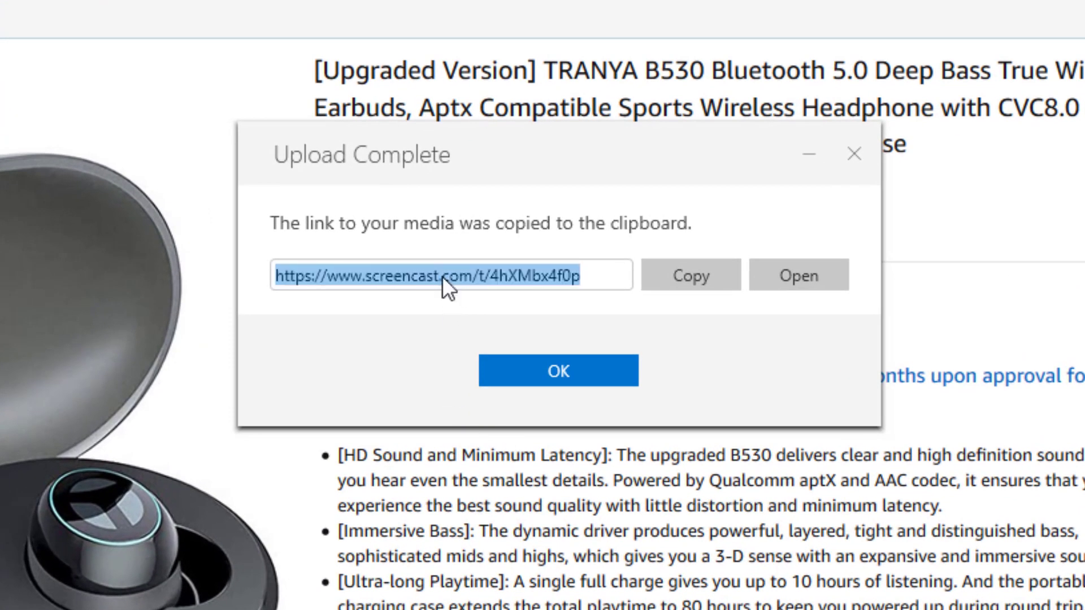
pyautogui.rightClick(442, 276)
pyautogui.click(489, 323)
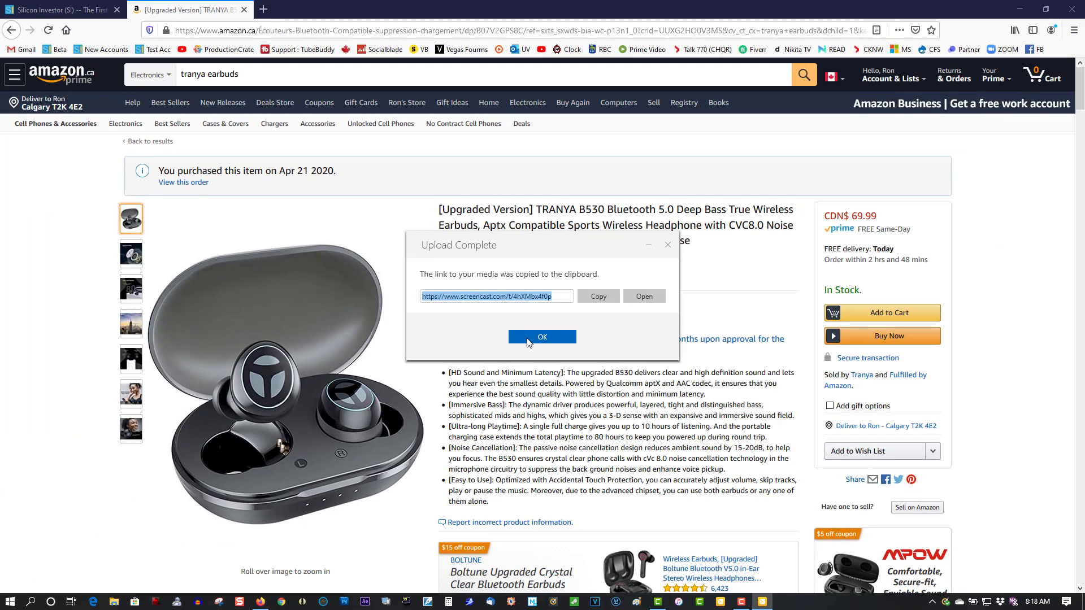
# Paste the Screencast link into the private message body with Ctrl+V and submit it
pyautogui.click(528, 341)
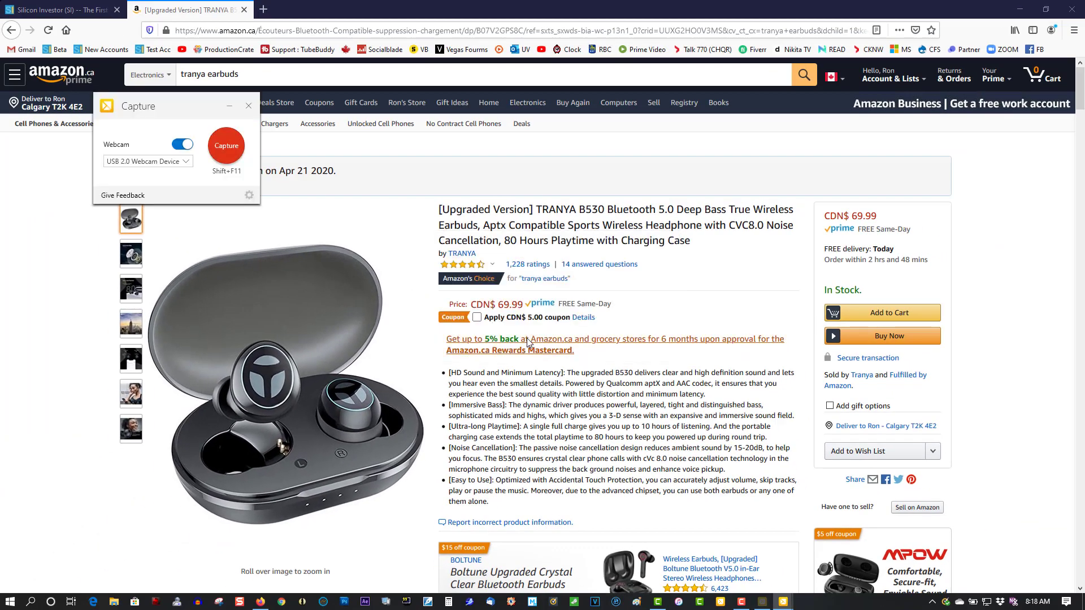
pyautogui.hotkey('ctrl', 'Tab')
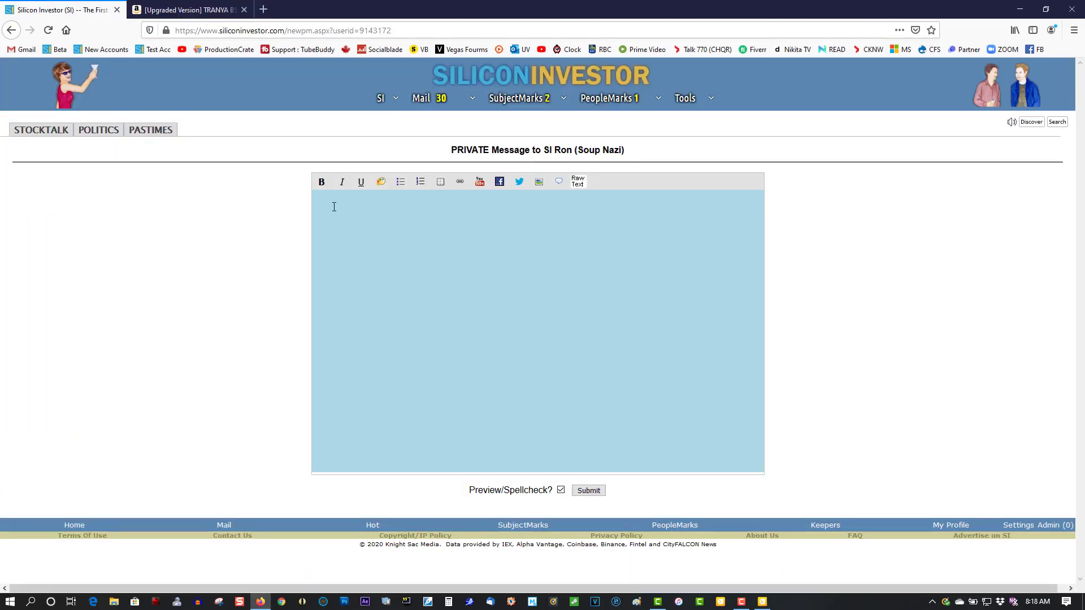
pyautogui.rightClick(334, 206)
pyautogui.click(373, 267)
pyautogui.hotkey('ctrl', 'v')
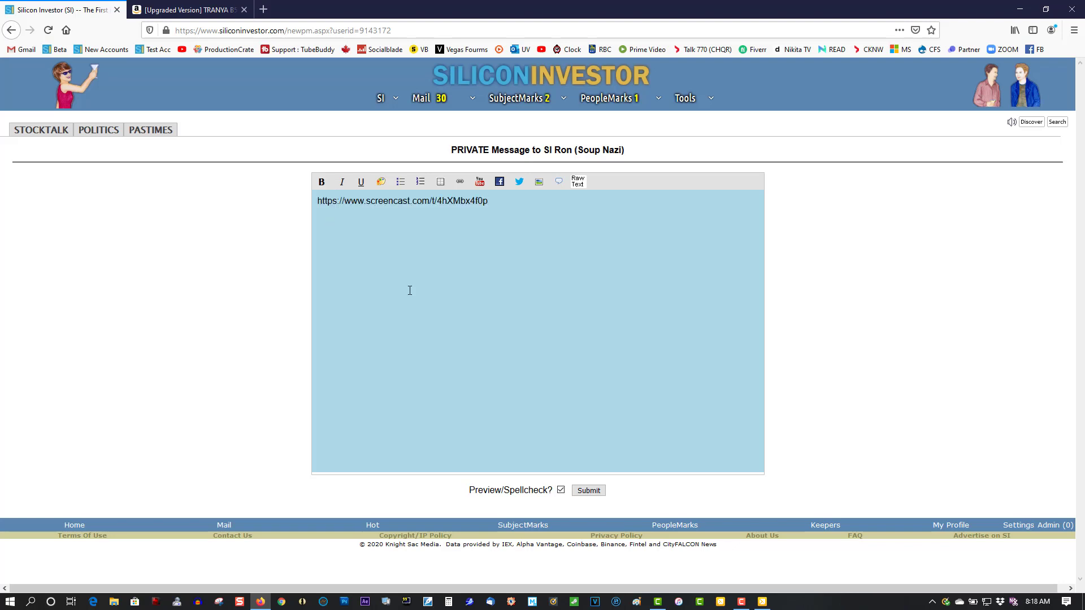
pyautogui.click(589, 490)
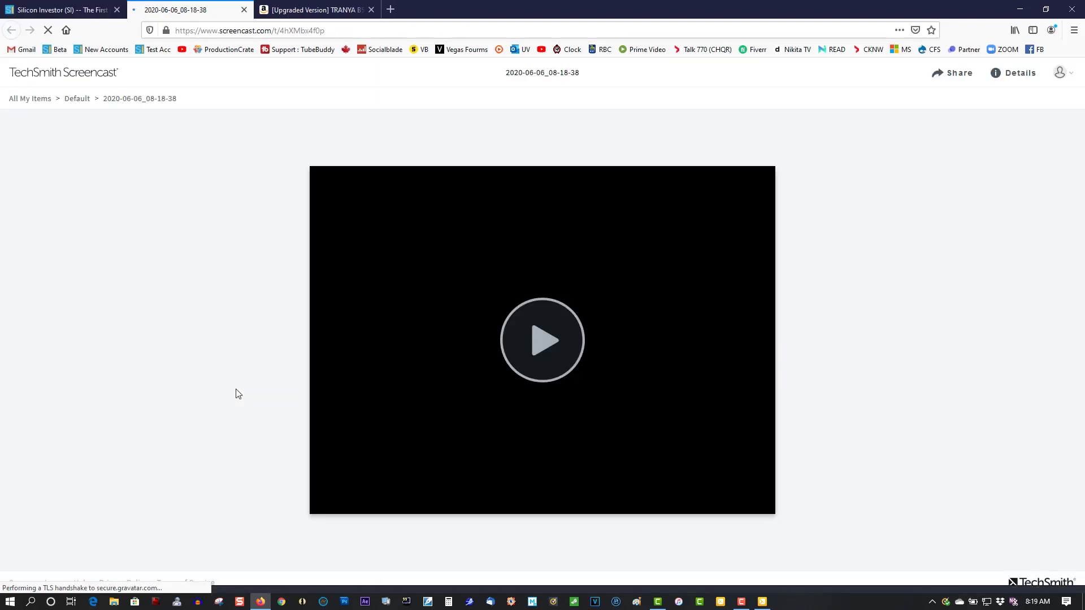
# Play the uploaded webcam video on its Screencast page
pyautogui.click(542, 340)
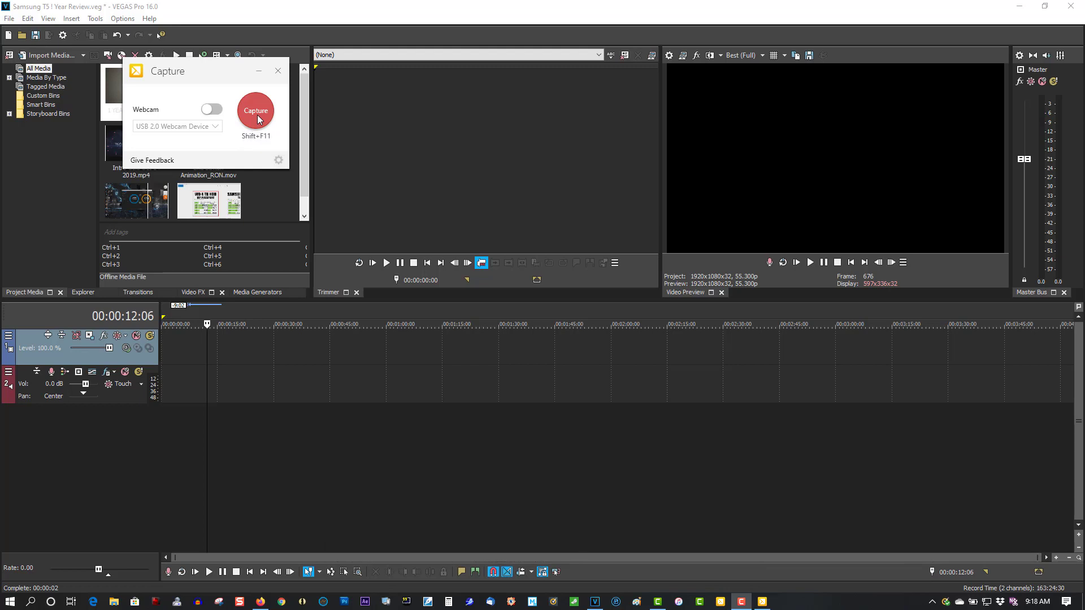
# Mark a capture area over the VEGAS media panel and timeline and start a video recording
pyautogui.click(257, 114)
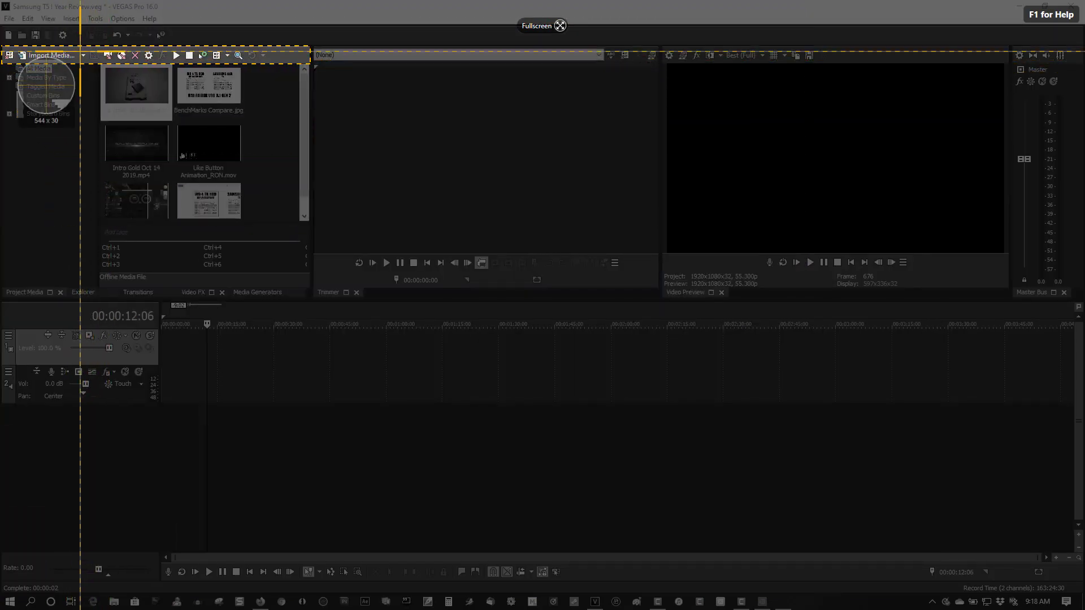
pyautogui.moveTo(77, 47)
pyautogui.mouseDown()
pyautogui.moveTo(371, 410)
pyautogui.moveTo(440, 421)
pyautogui.mouseUp()
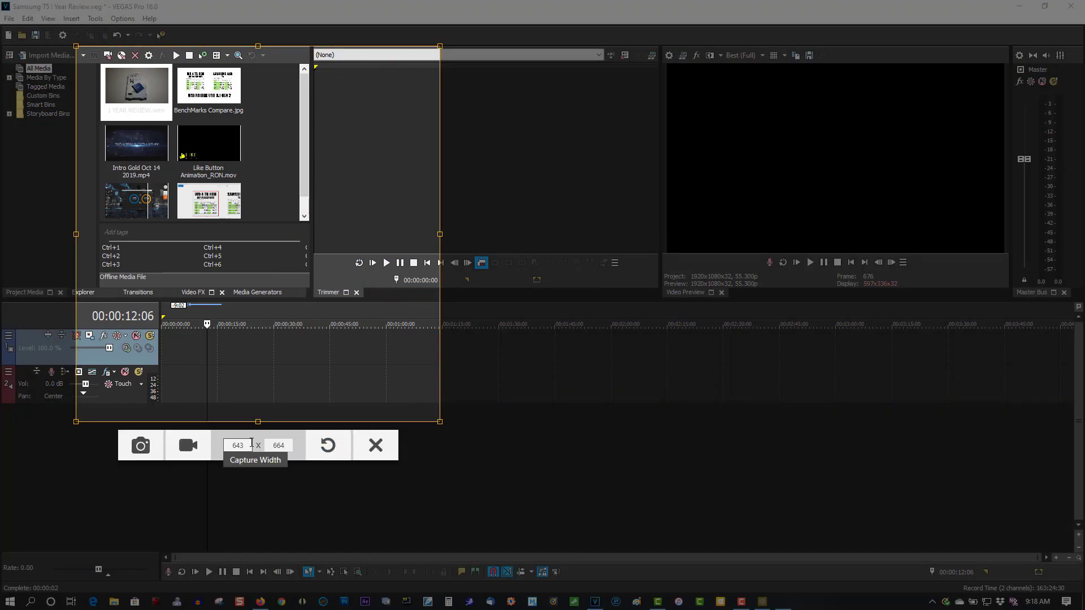
pyautogui.click(187, 445)
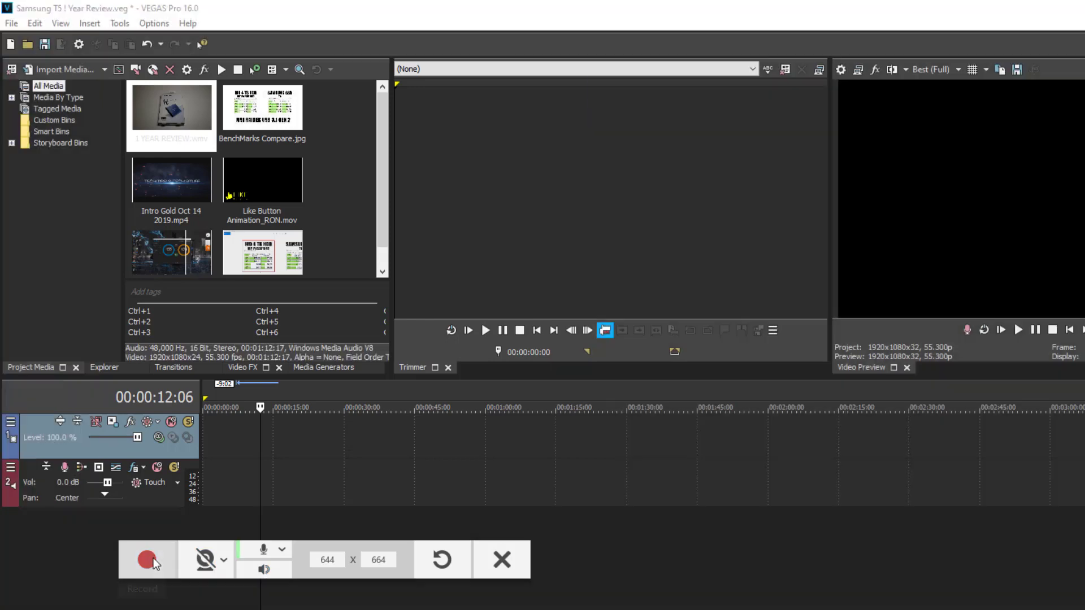
pyautogui.click(147, 560)
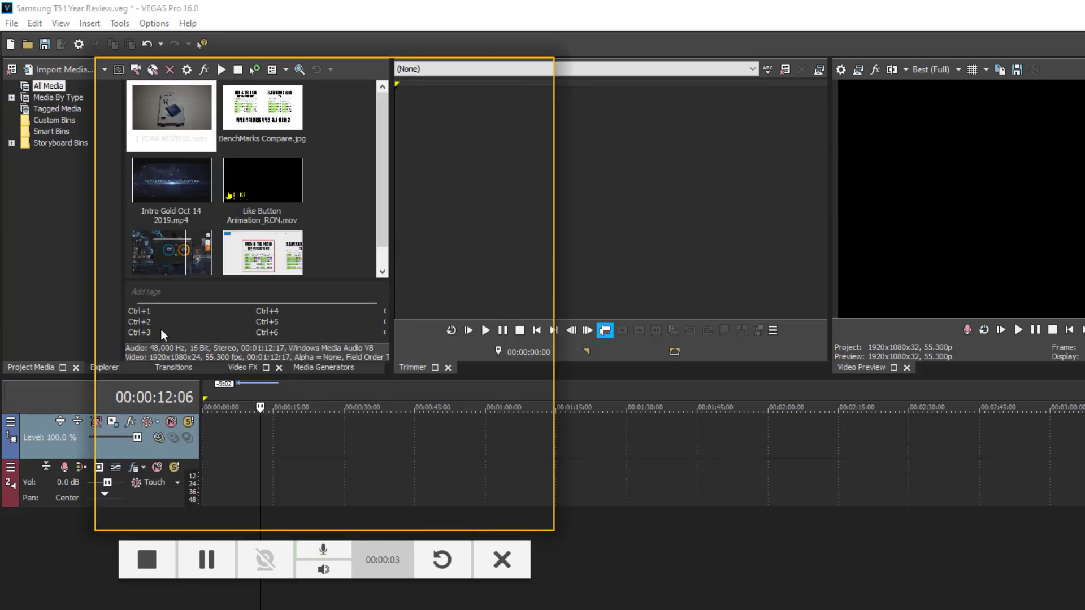
# Drag 1 YEAR REVIEW.wmv from Project Media onto the VEGAS timeline and play it back briefly
pyautogui.click(152, 121)
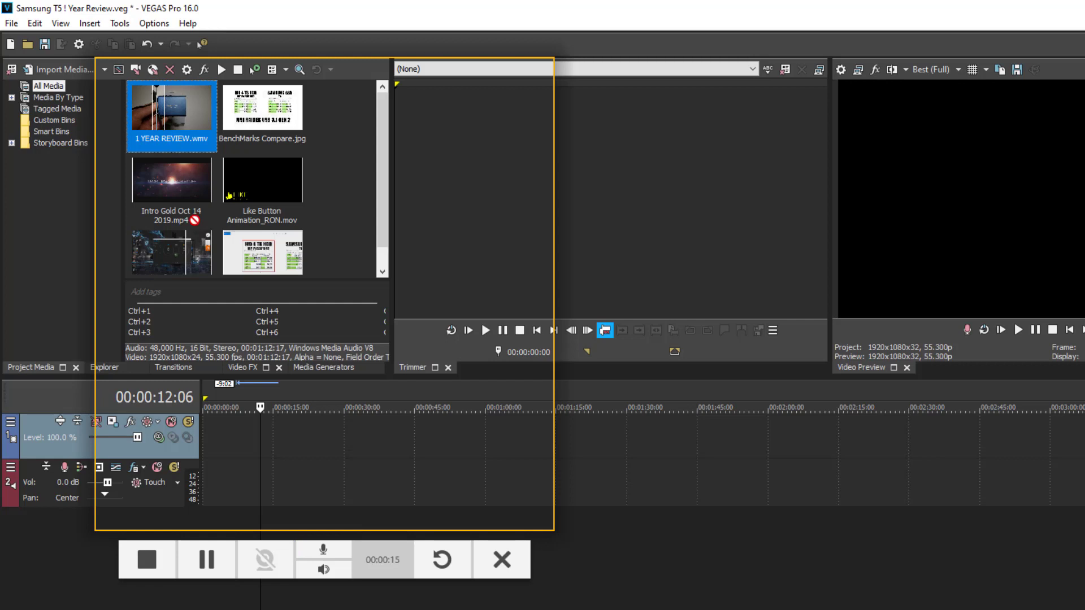
pyautogui.moveTo(207, 284); pyautogui.dragTo(227, 438)
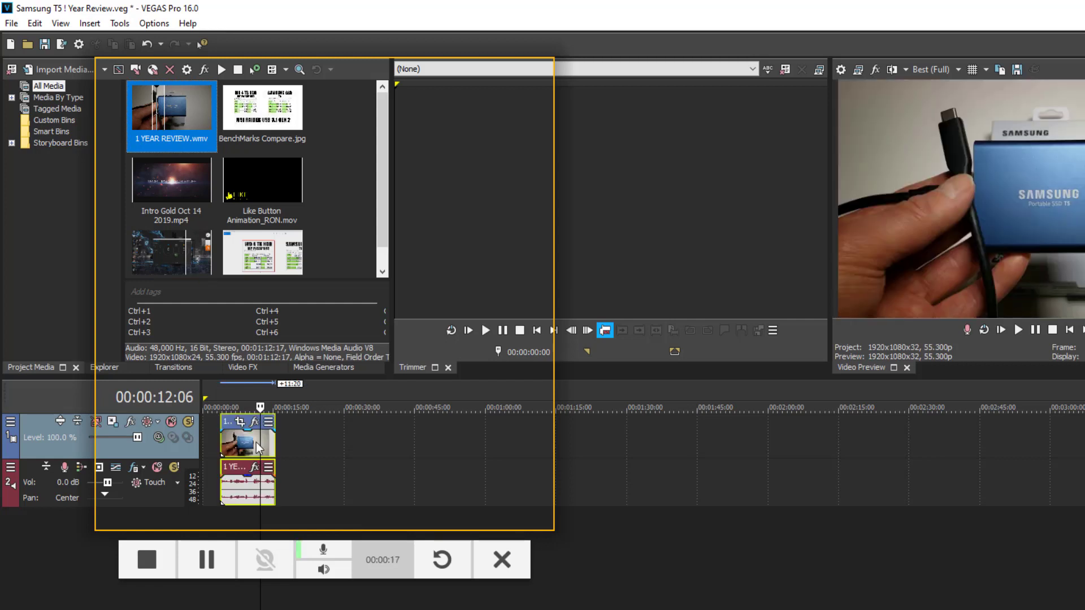
pyautogui.click(251, 415)
pyautogui.press('space')
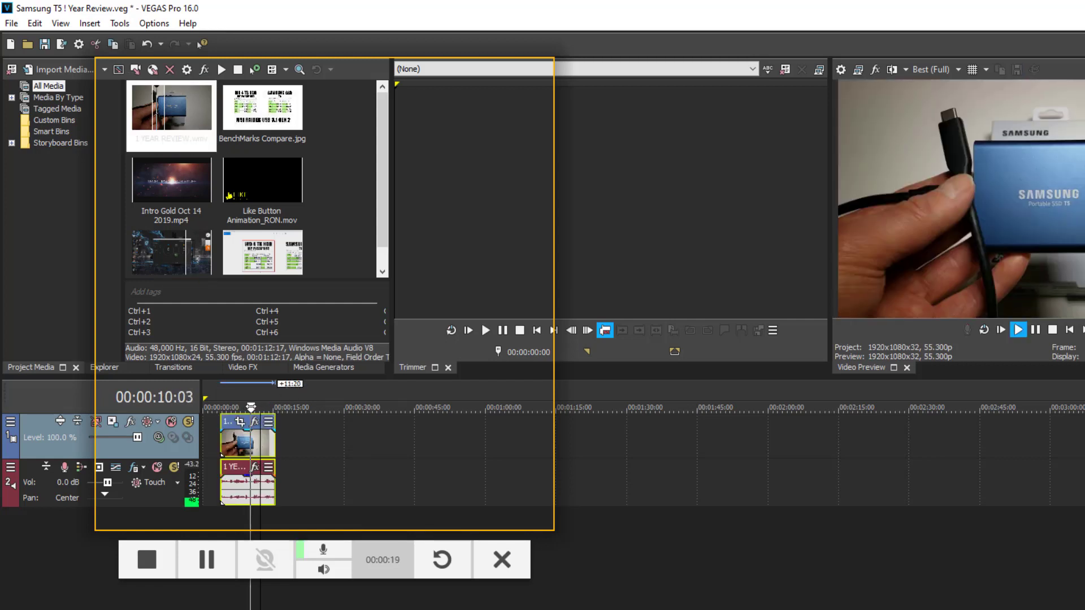
pyautogui.press('Return')
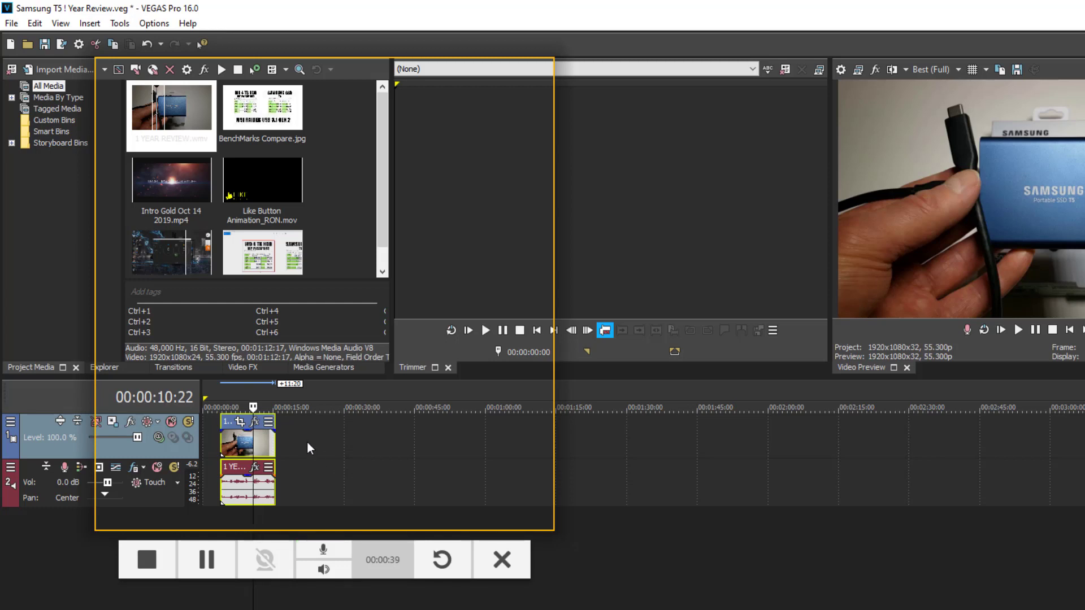
# Stop the VEGAS screen recording, upload it to Screencast and copy its share link
pyautogui.click(149, 559)
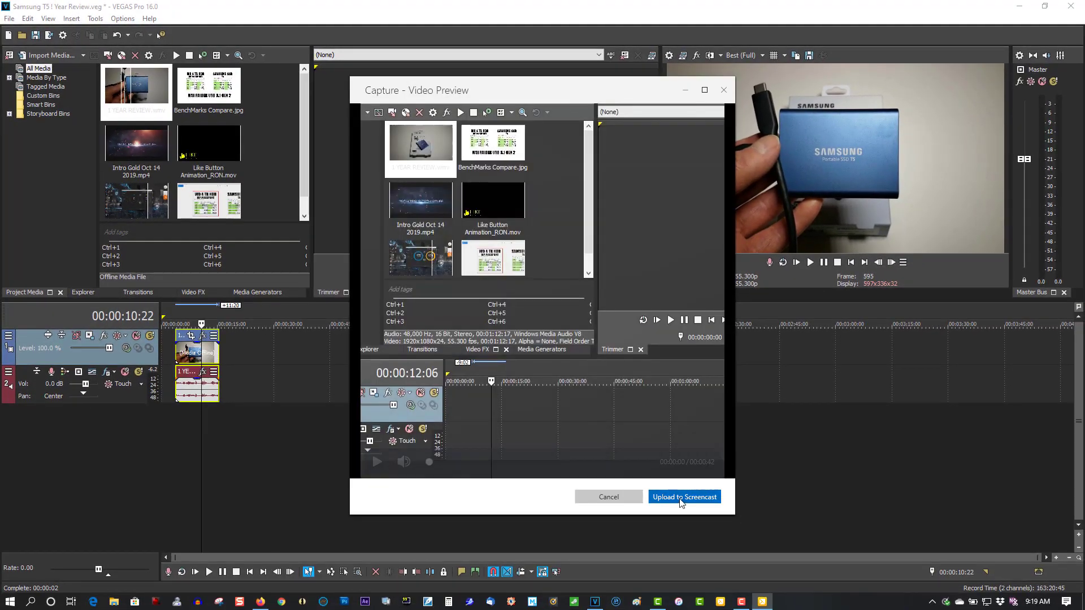
pyautogui.click(683, 497)
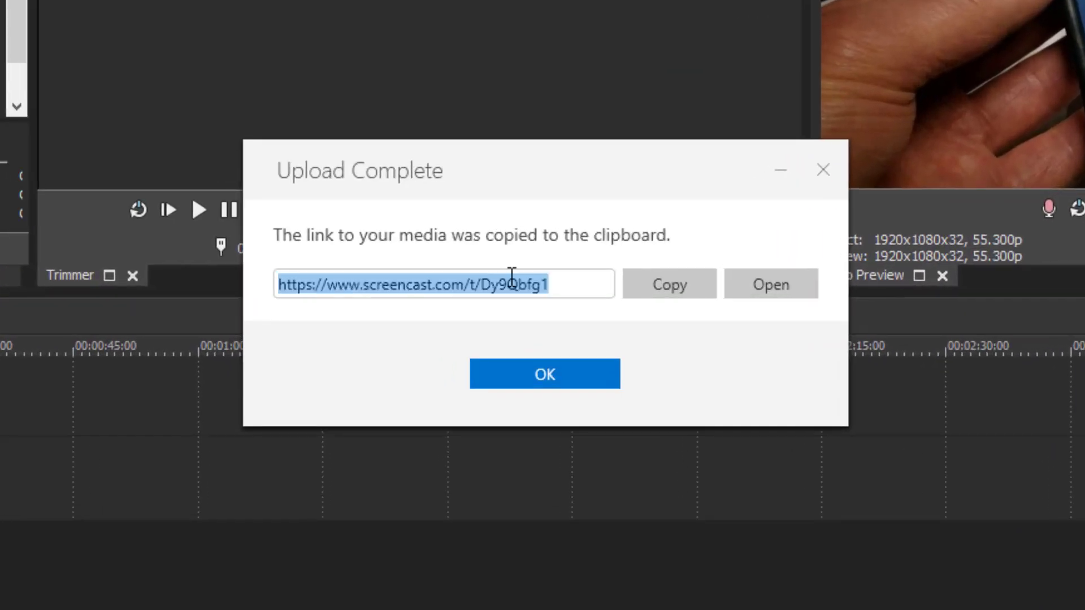
pyautogui.rightClick(512, 284)
pyautogui.click(538, 315)
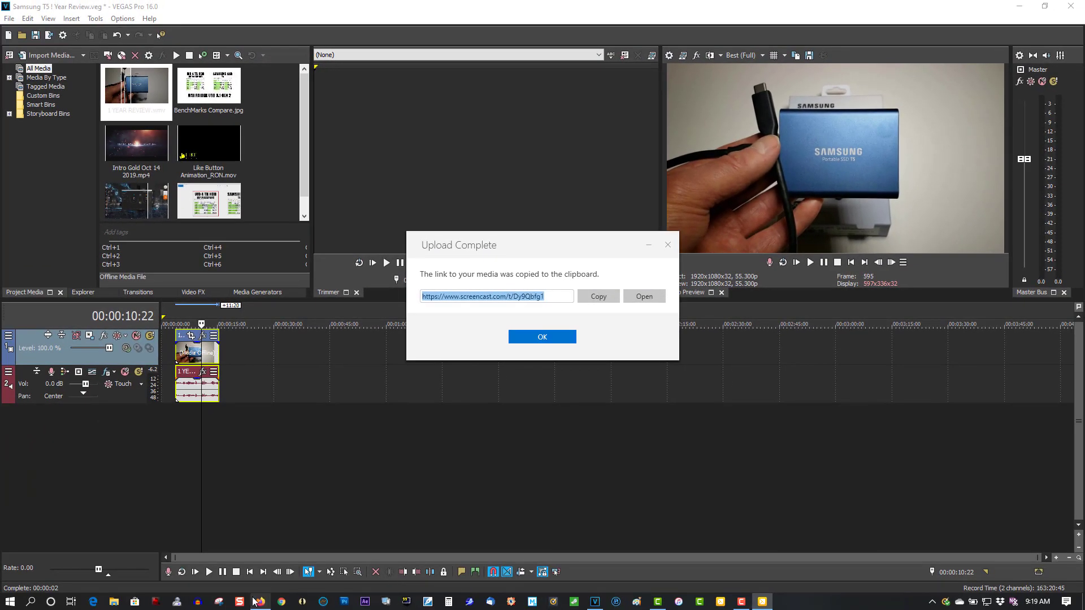